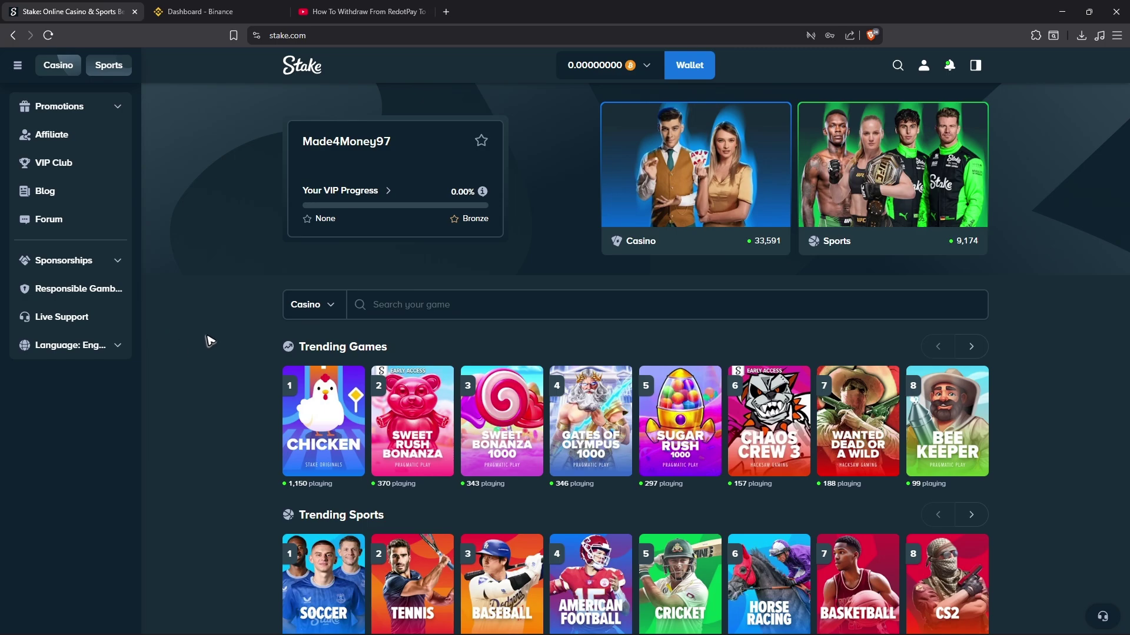
Switch from Stake to the Binance dashboard showing the USDT estimated balance.
click(203, 11)
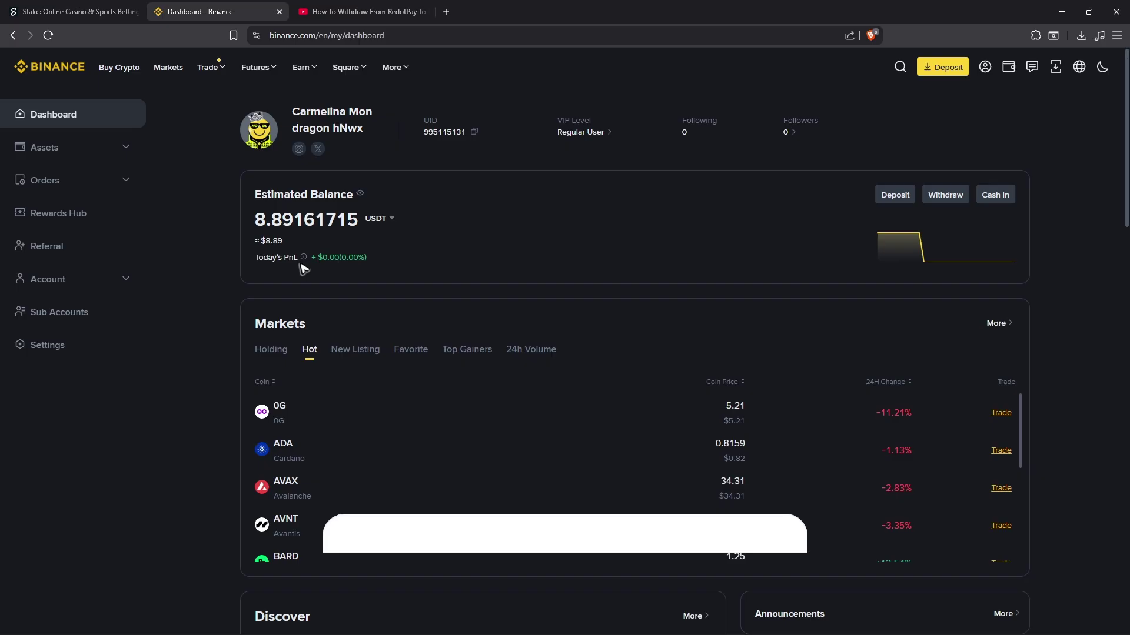
Open the accounts.binance.com link from the YouTube tutorial's pinned comment, then return to Stake.
click(356, 12)
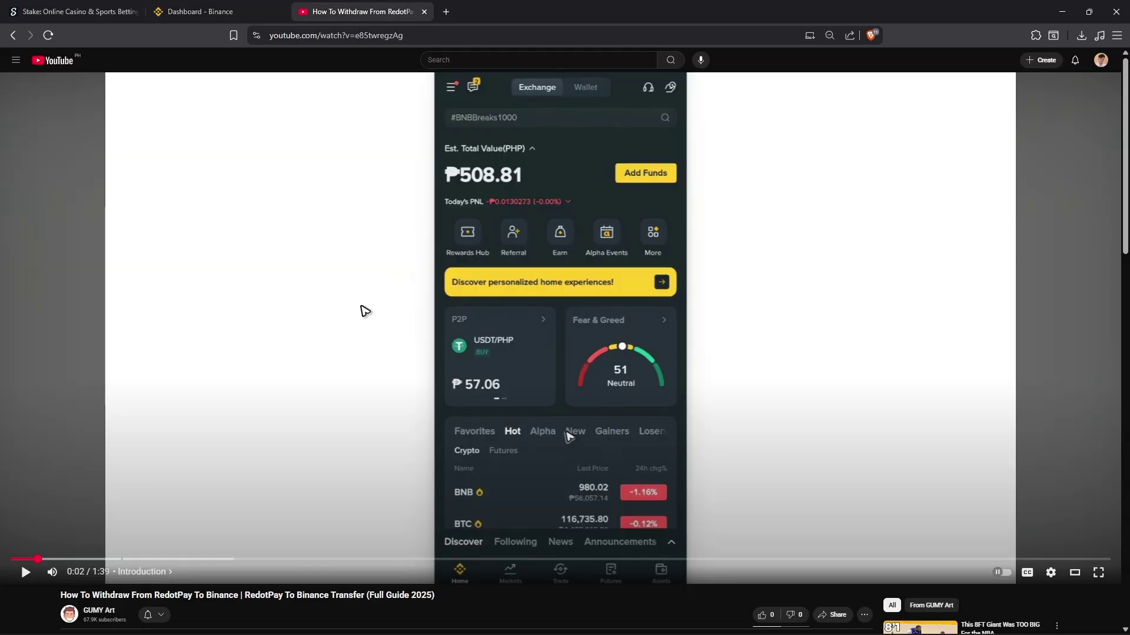
scroll(368, 353, down, 3)
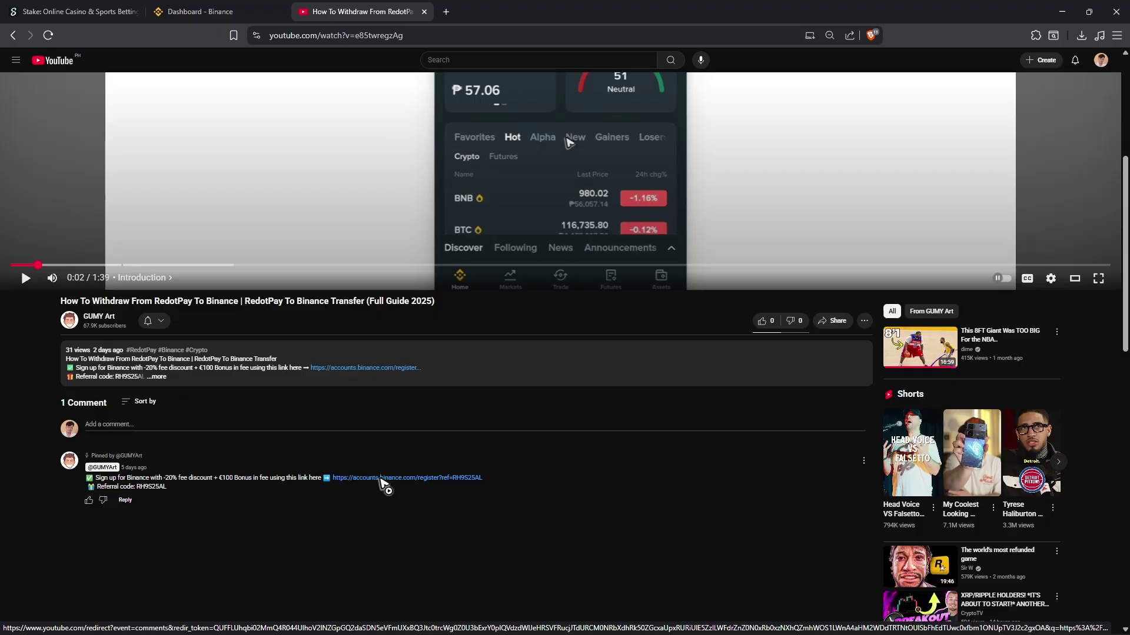
click(382, 484)
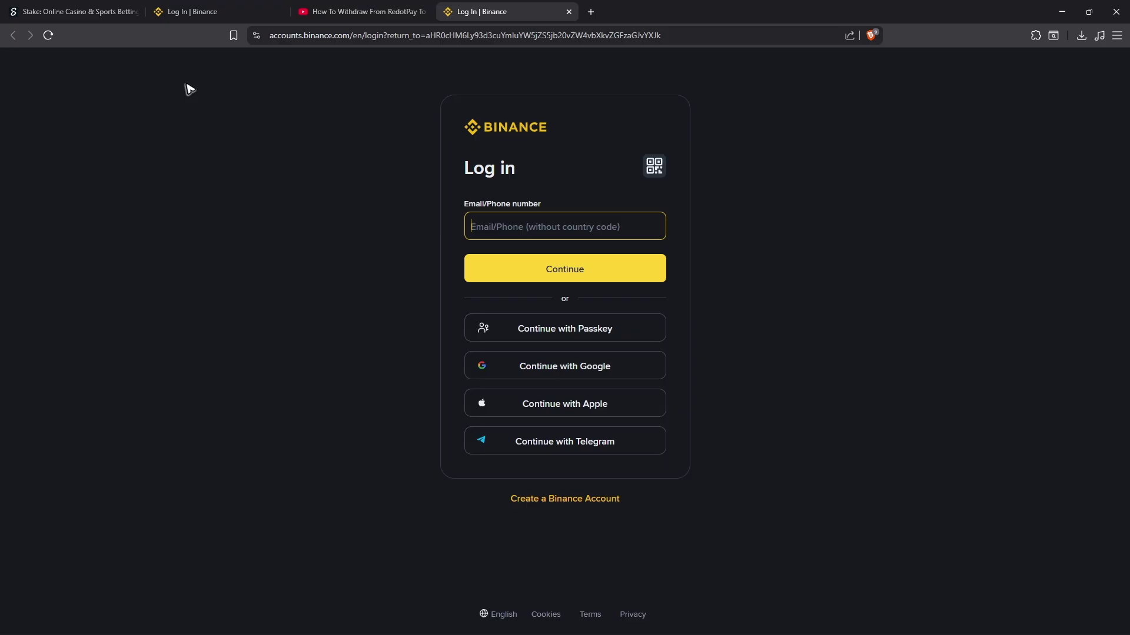
click(79, 11)
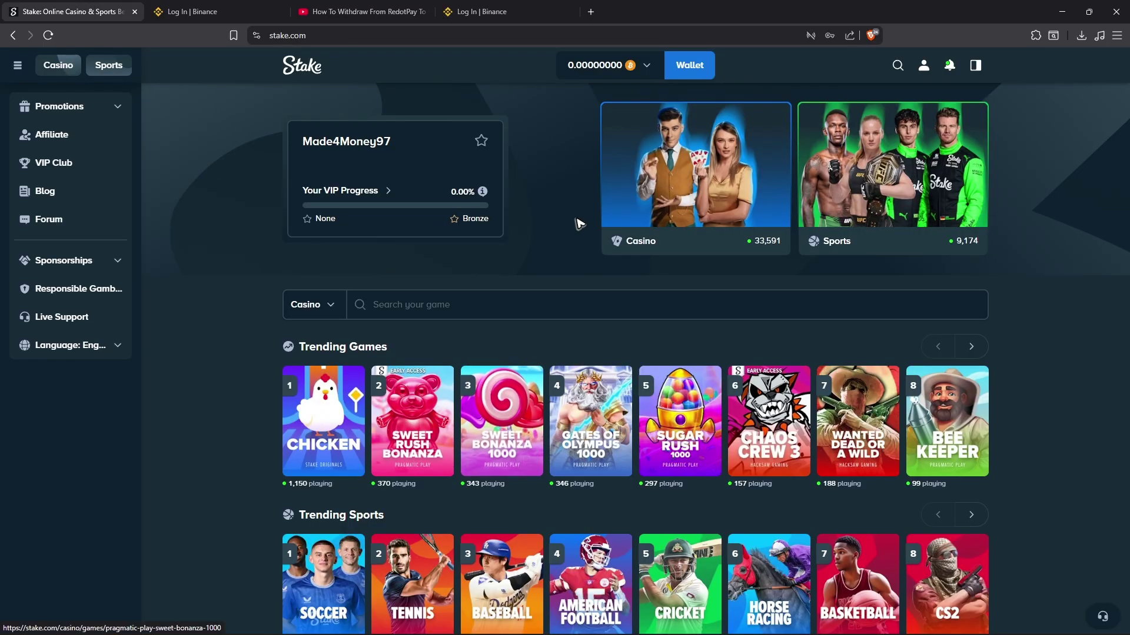
In Stake's wallet deposit, choose USDT on the ETH network and copy its deposit address.
click(697, 77)
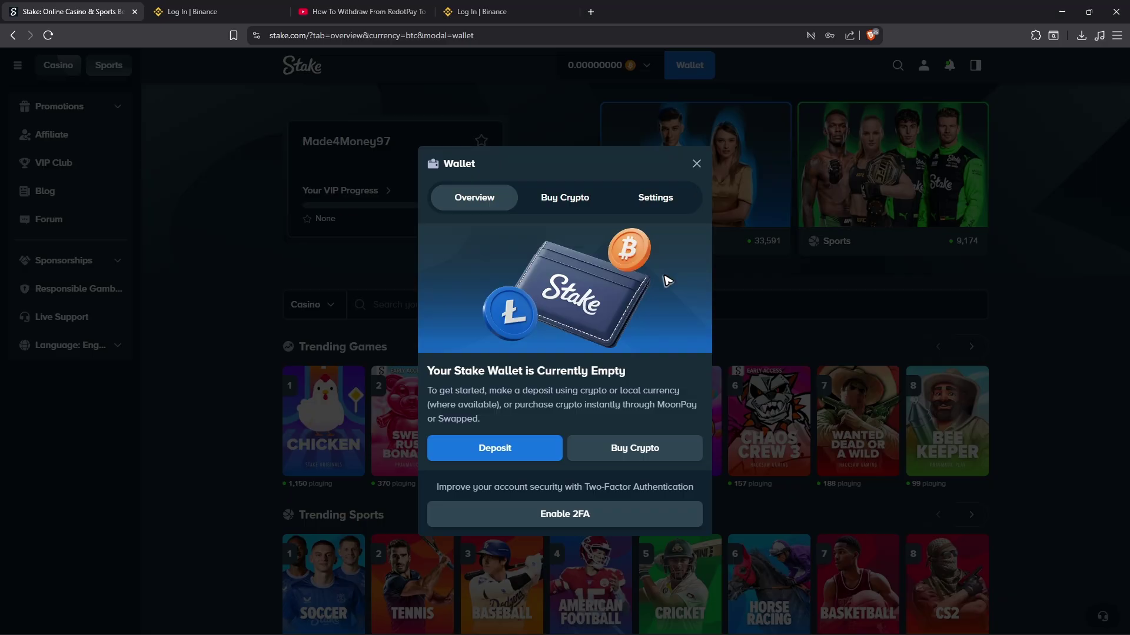
click(538, 456)
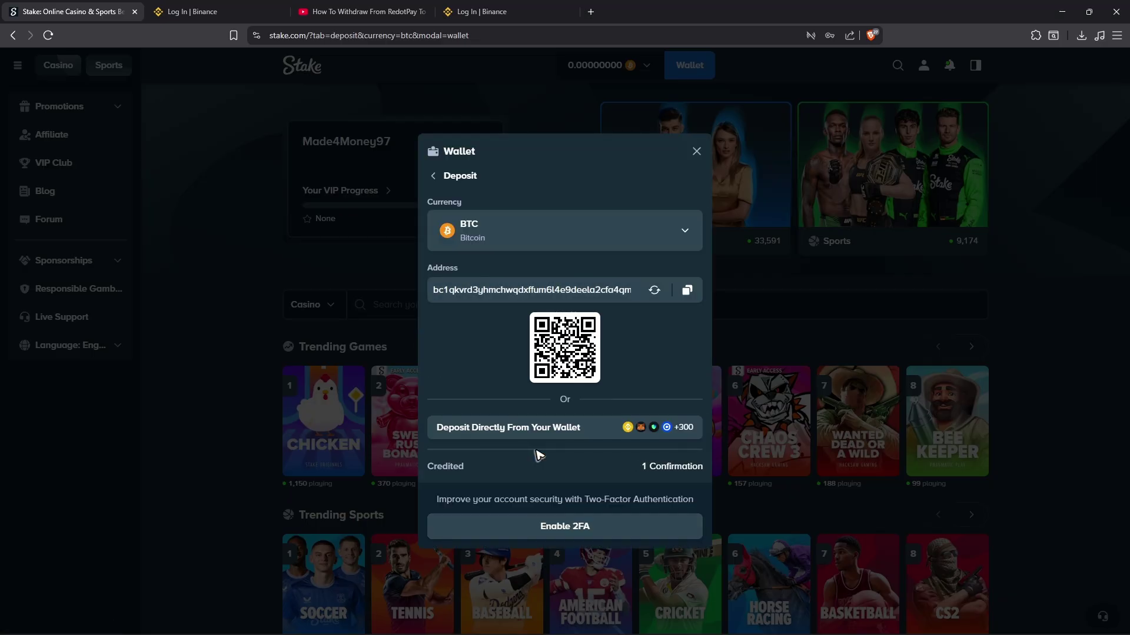
click(637, 228)
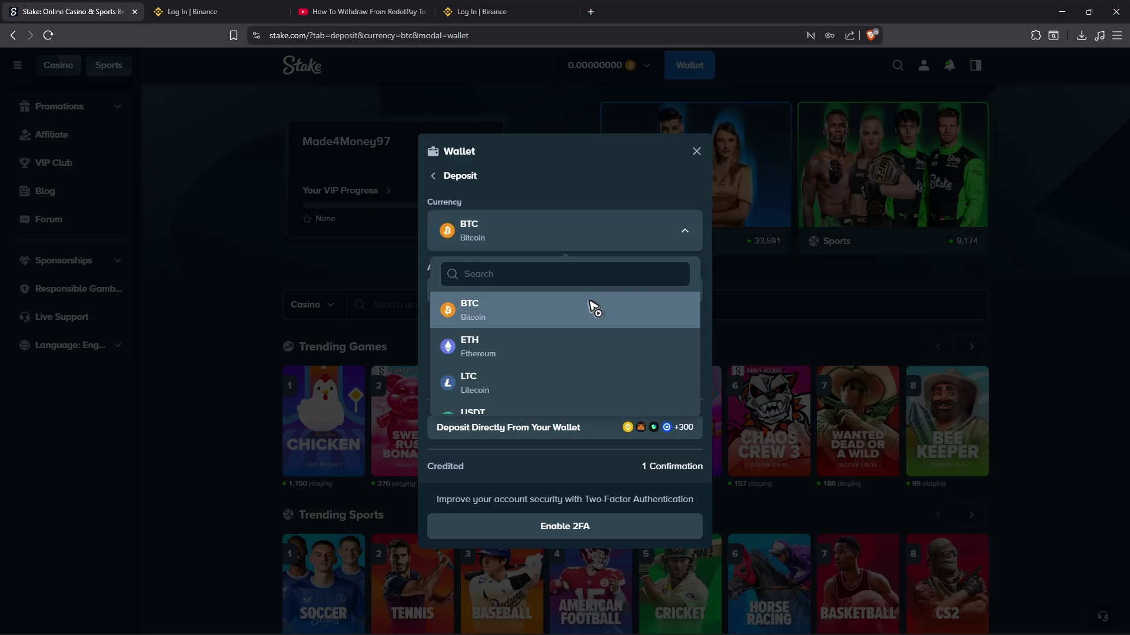
scroll(591, 307, down, 1)
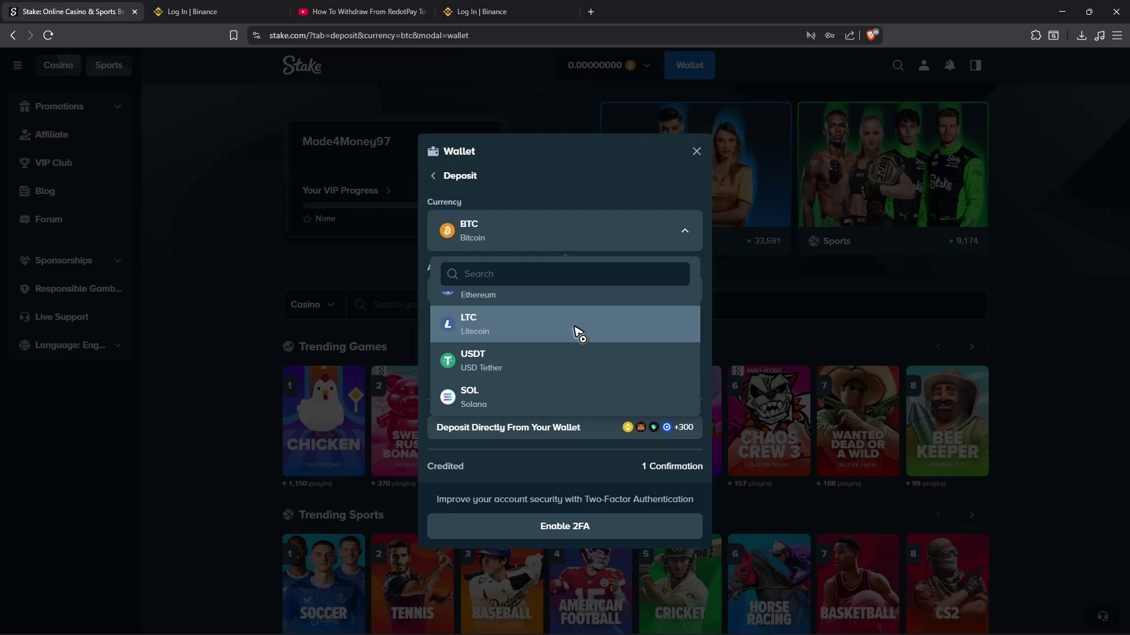
click(562, 367)
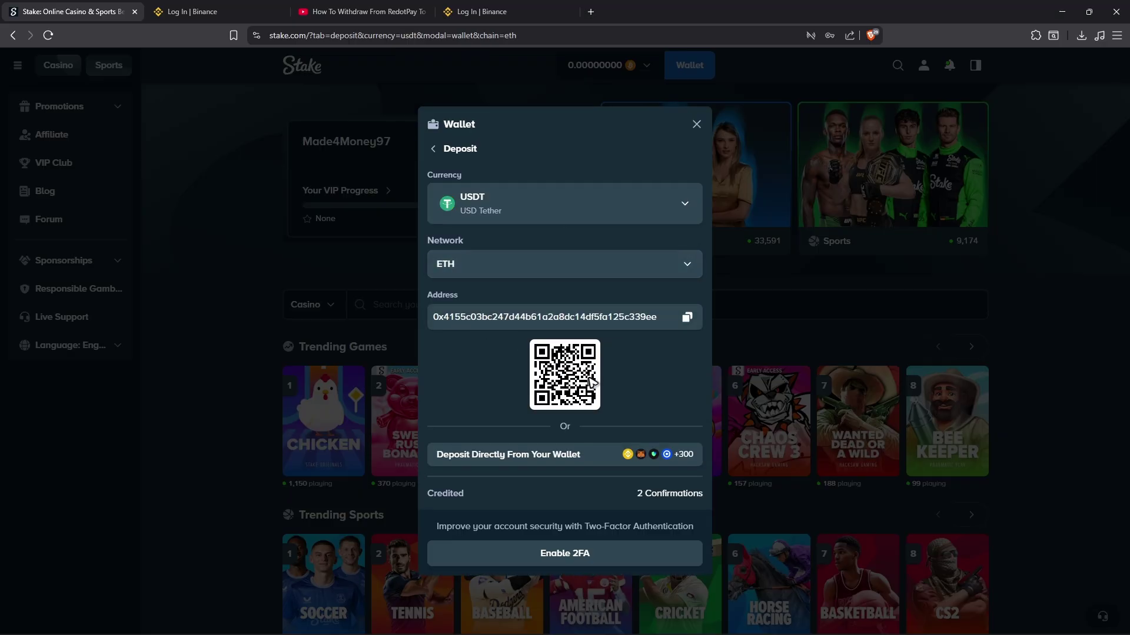
click(687, 316)
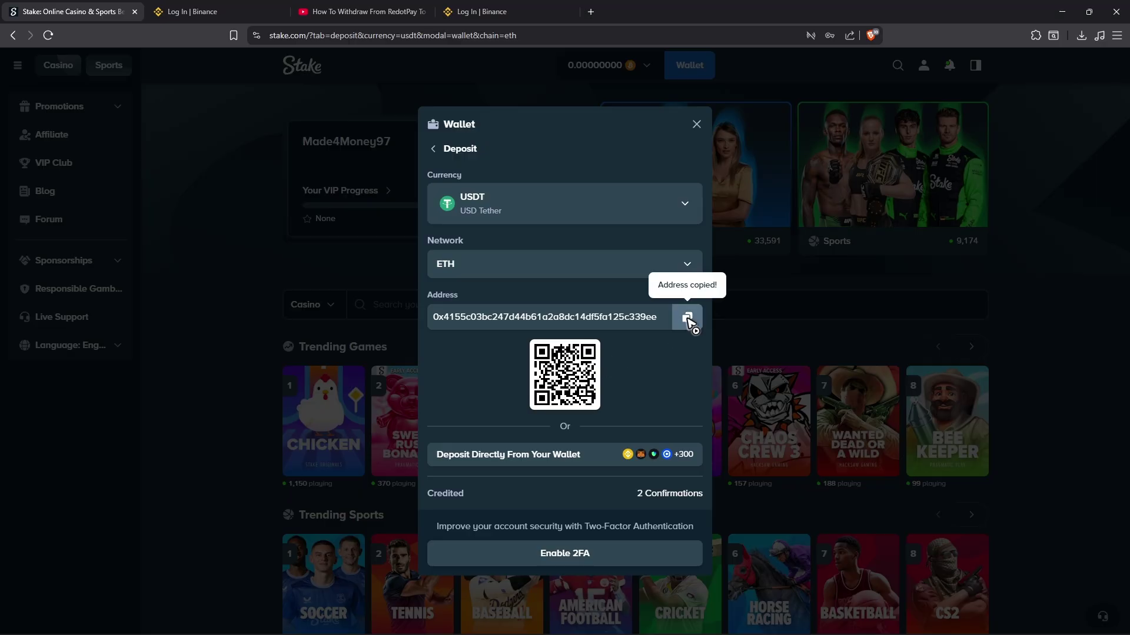
Start a USDT crypto withdrawal from the Binance Spot wallet.
click(224, 9)
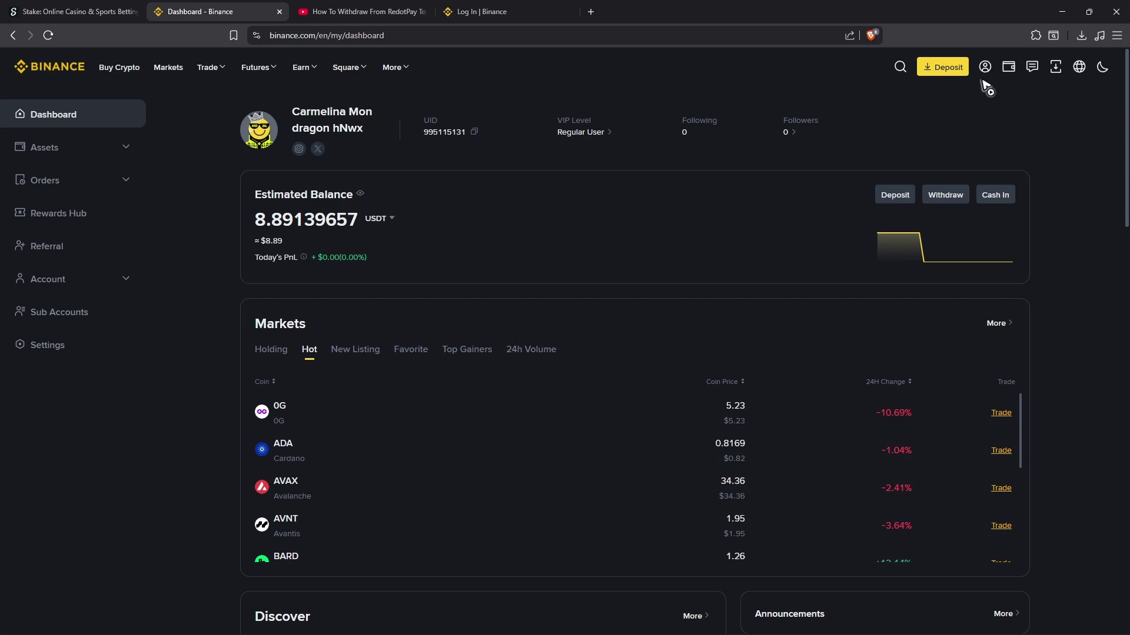
mouse_move(1008, 67)
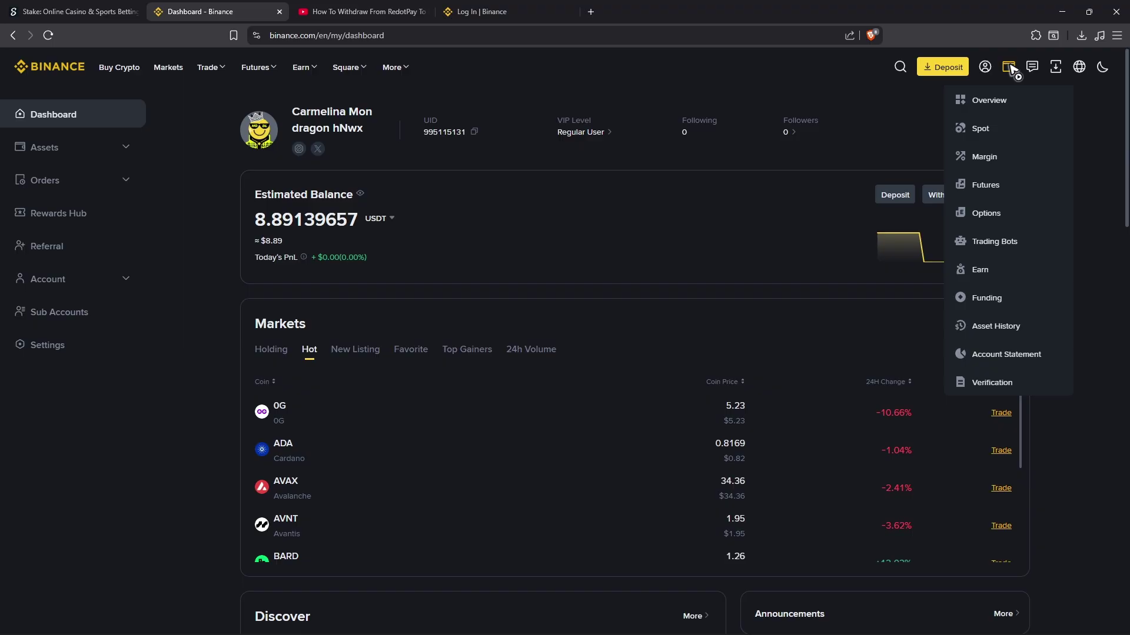
click(1006, 132)
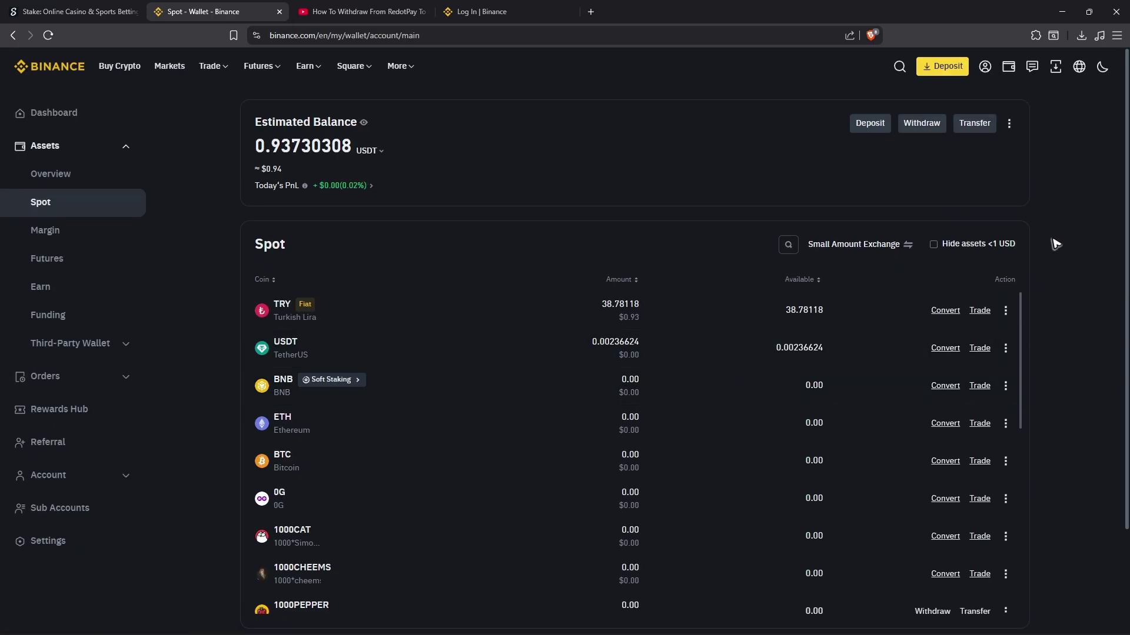
click(934, 126)
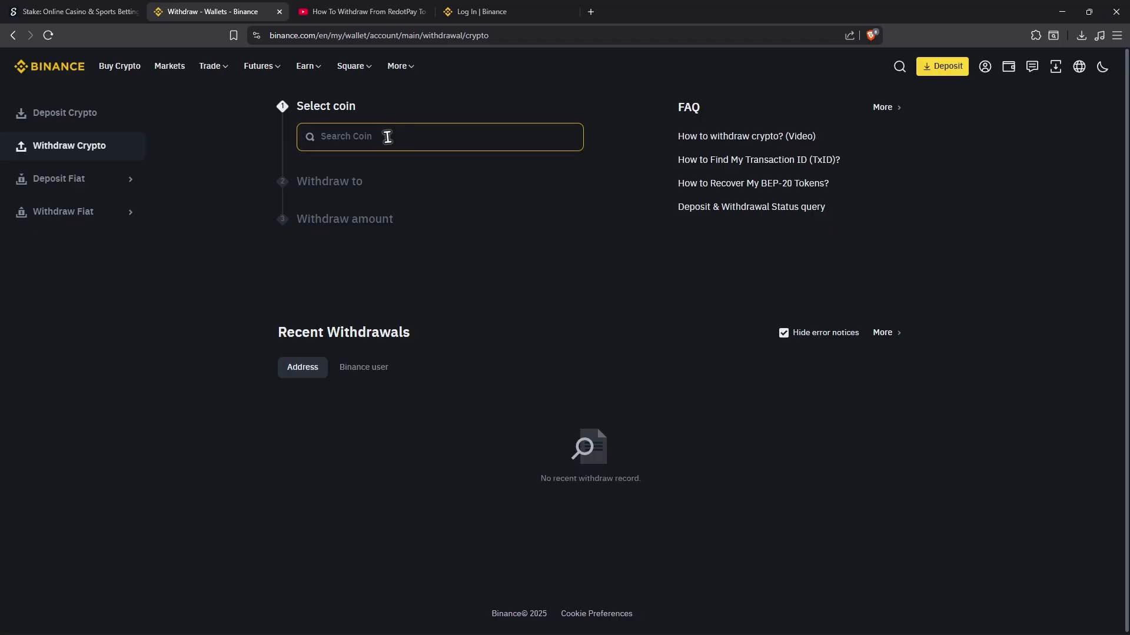
click(387, 136)
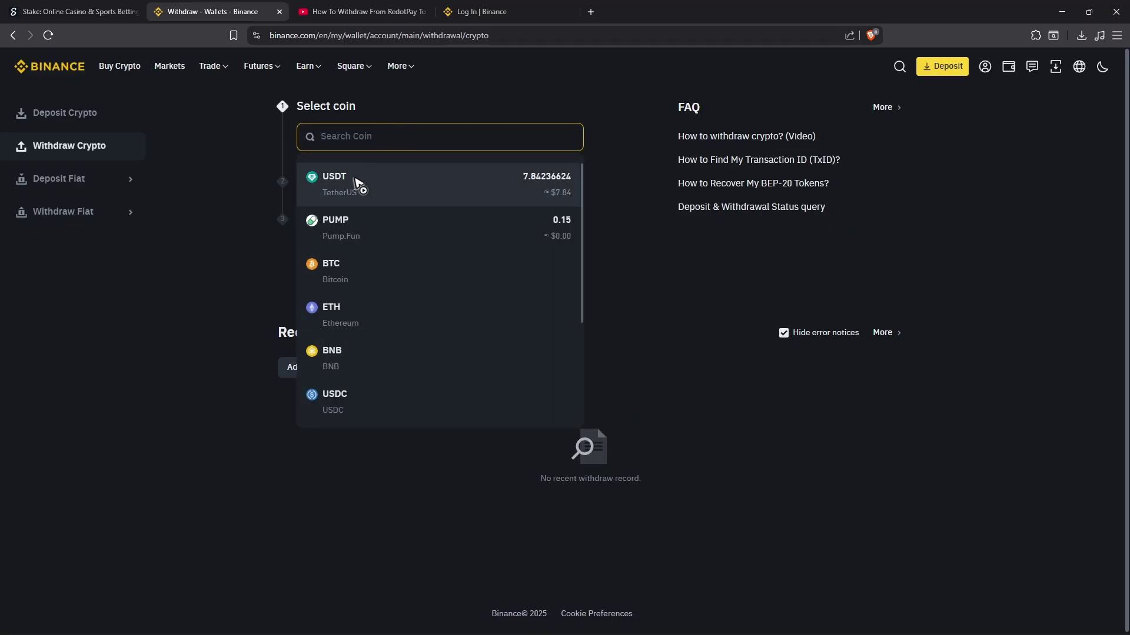
click(395, 193)
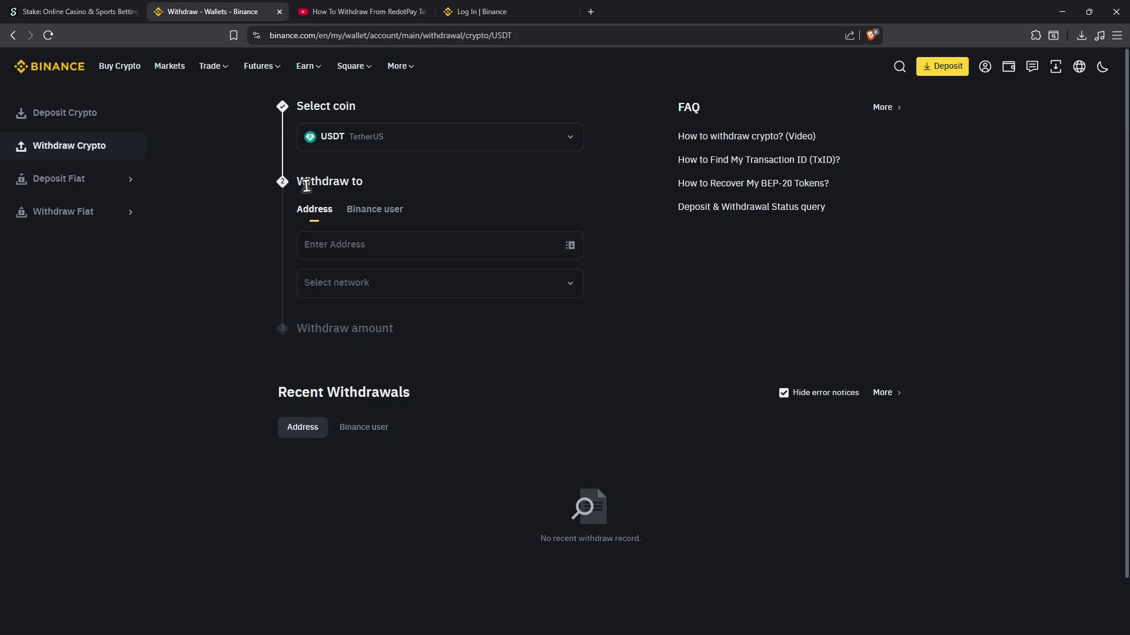
Paste the copied Stake deposit address into the withdrawal Address field.
drag(298, 182, 365, 185)
click(203, 254)
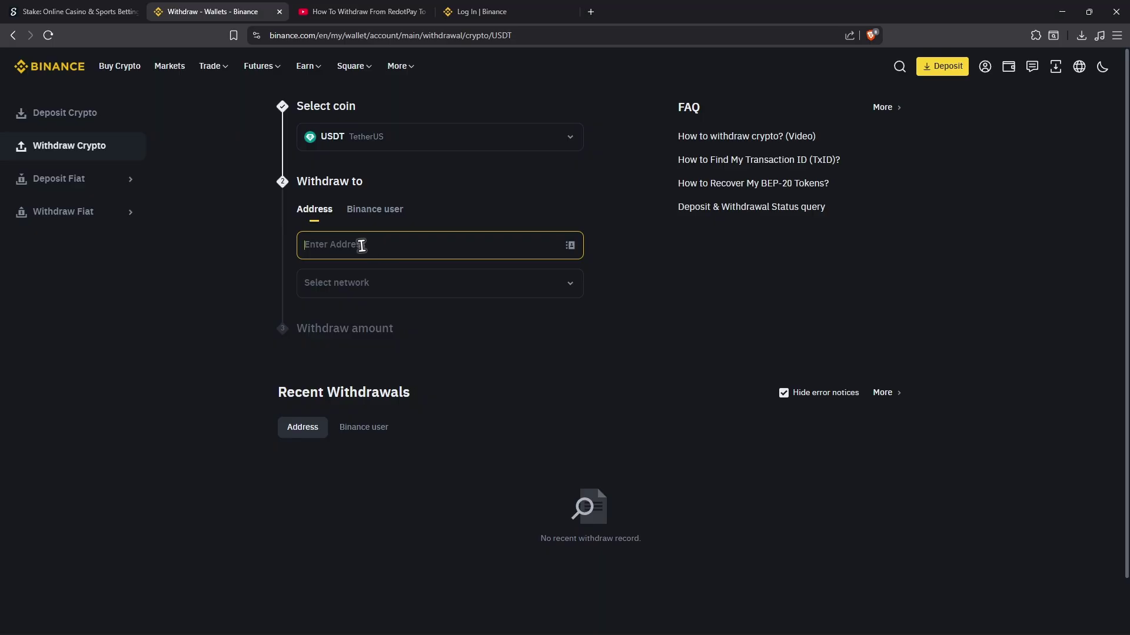
key(ctrl+v)
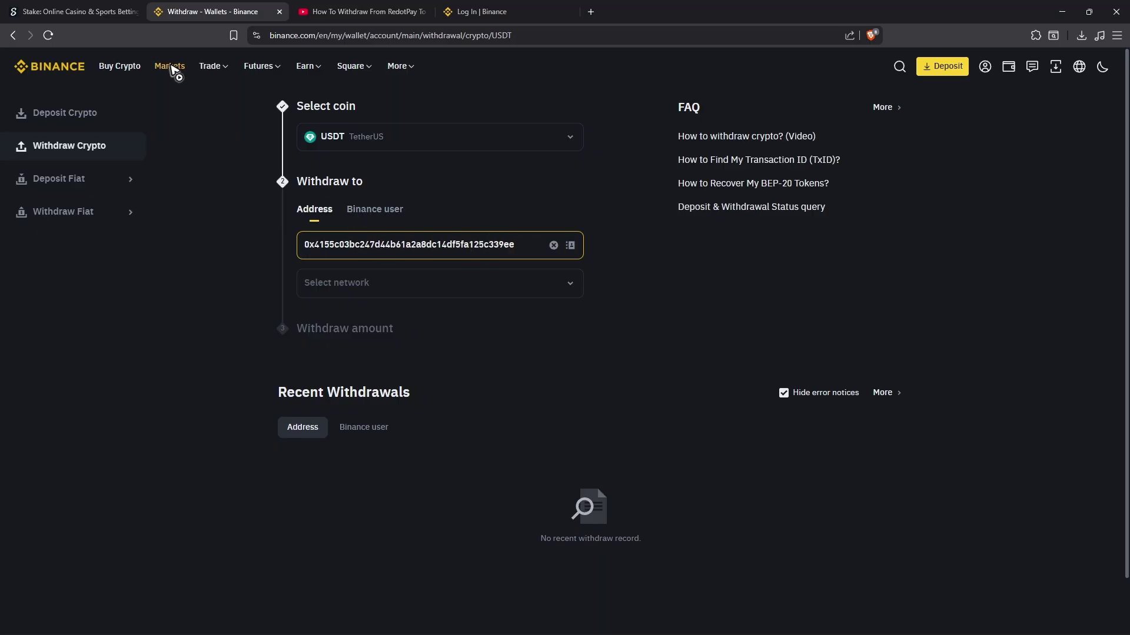
Compare Binance's withdrawal networks, then set Stake's USDT deposit network to TRX - Tron (TRC20).
click(80, 11)
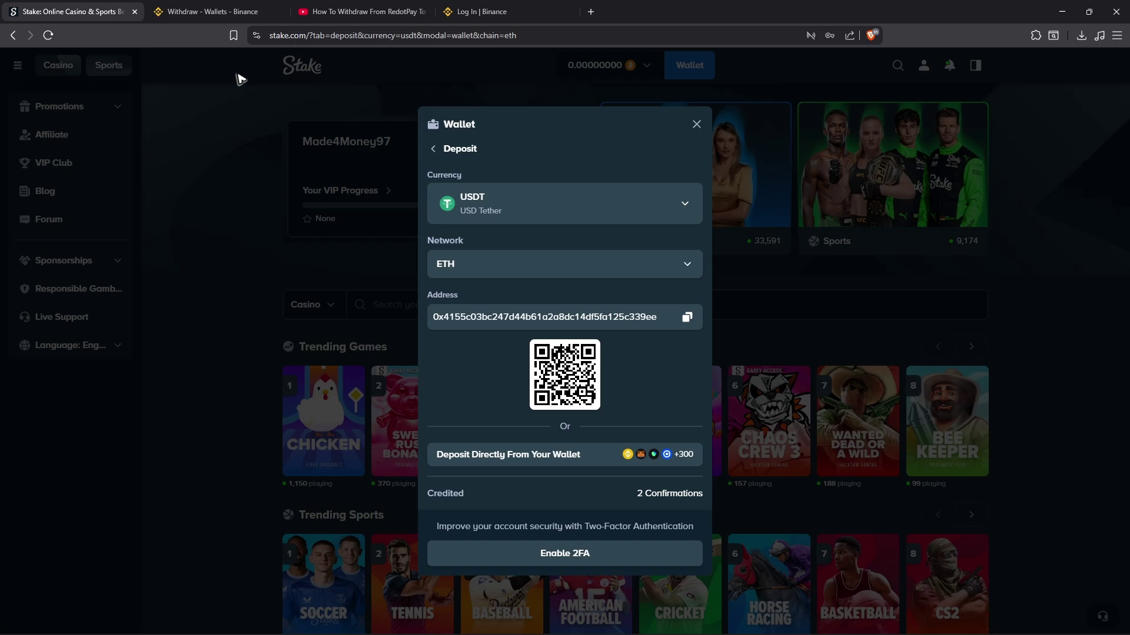
click(212, 12)
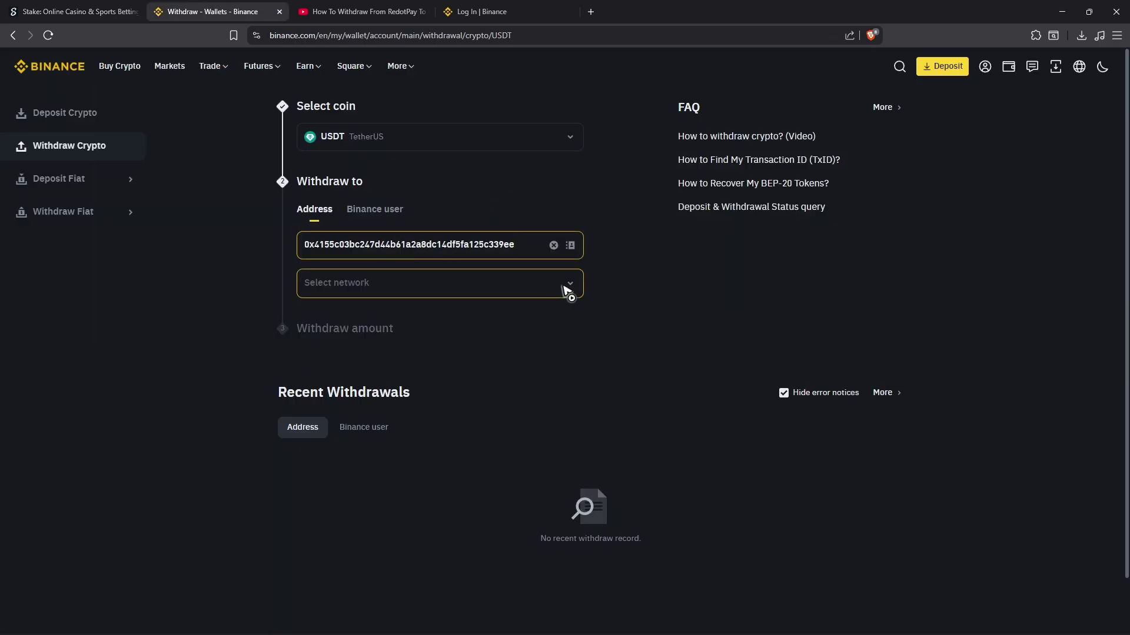
click(565, 289)
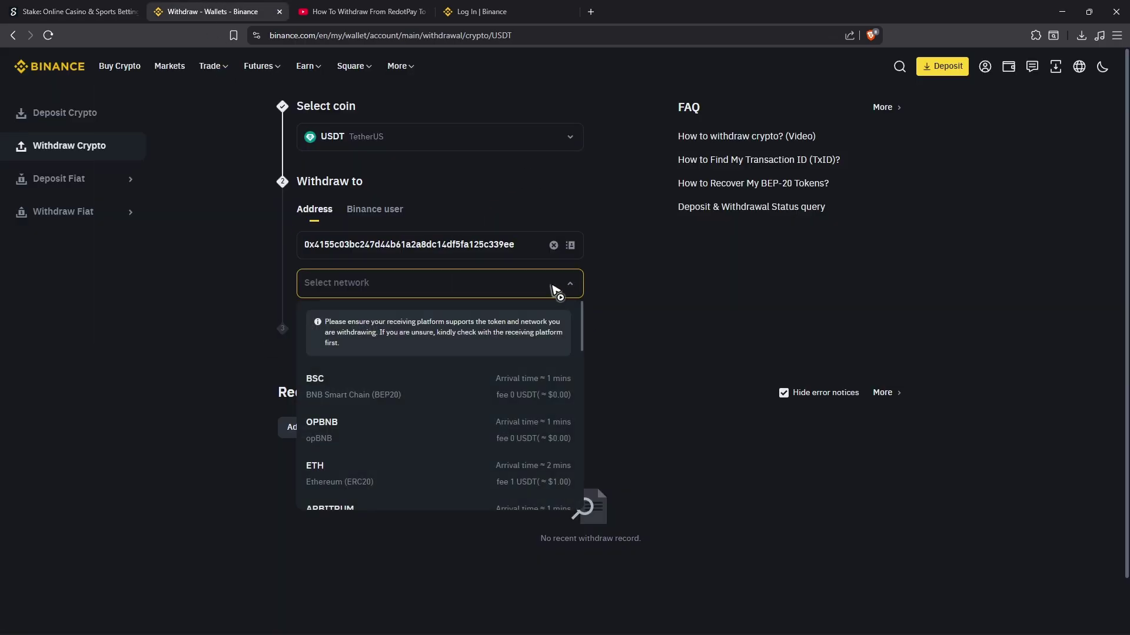
click(75, 10)
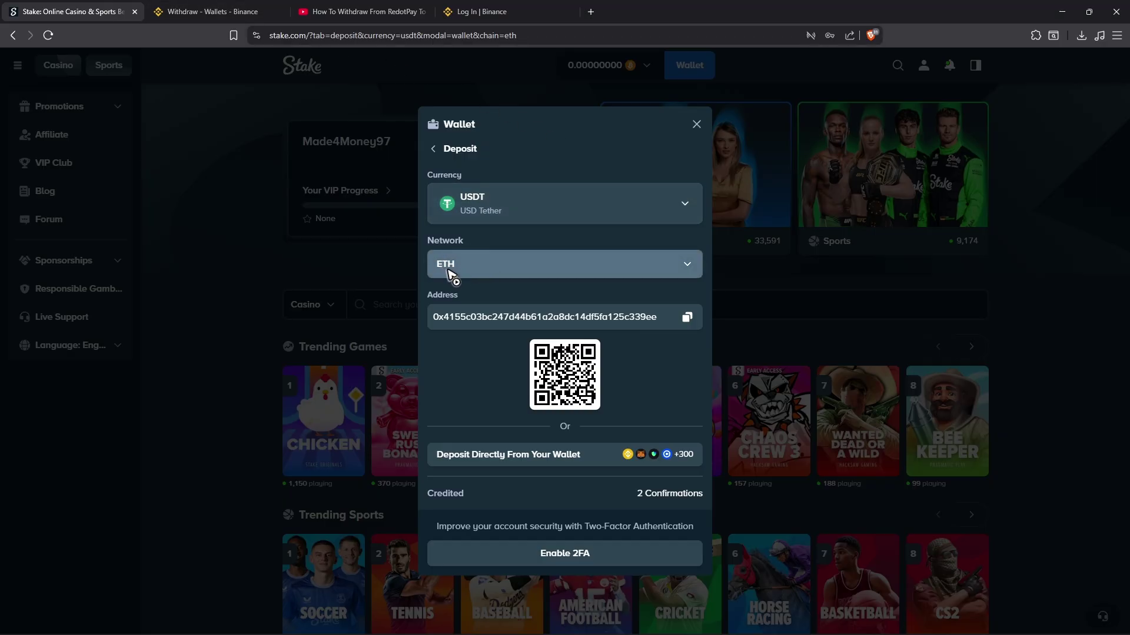
click(689, 268)
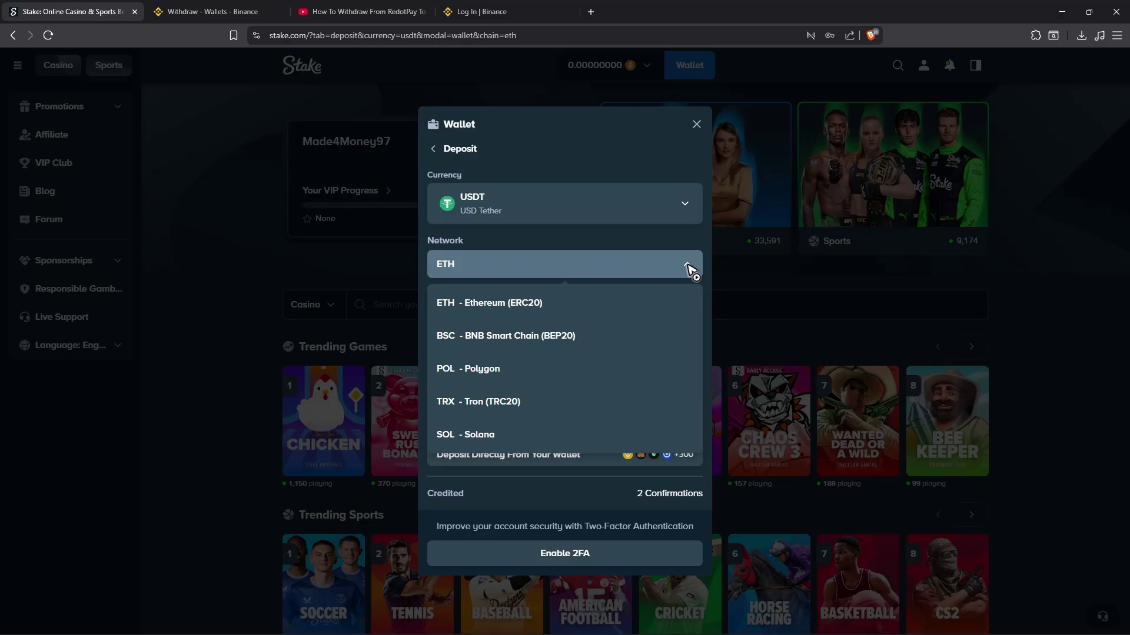
click(499, 411)
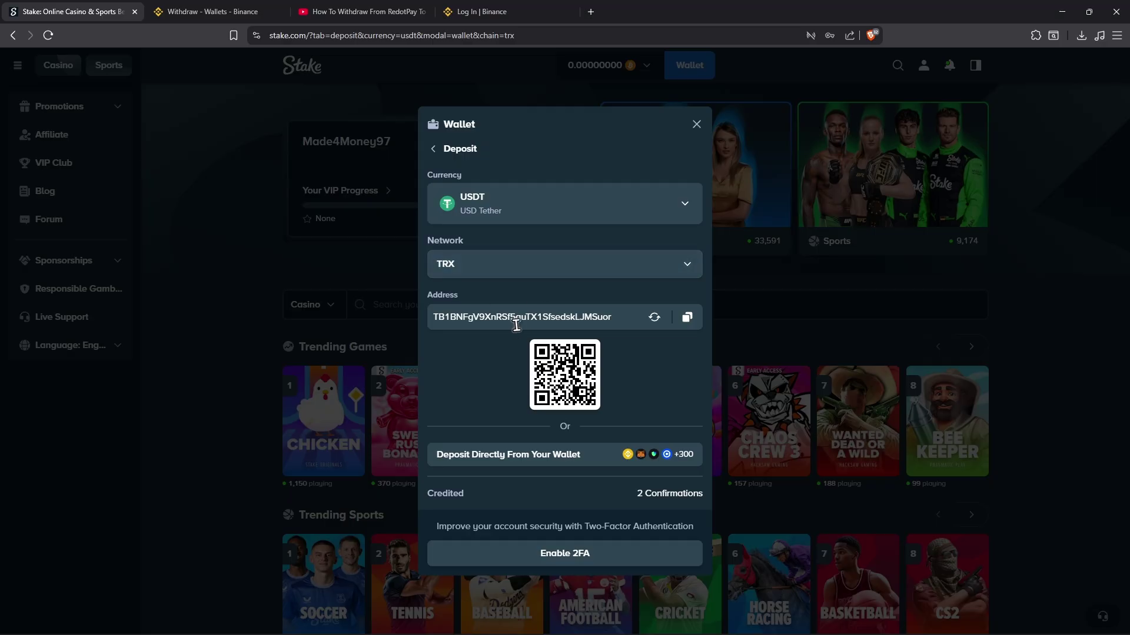
Replace Binance's recipient address with the copied Stake TRC20 deposit address.
click(687, 318)
click(207, 12)
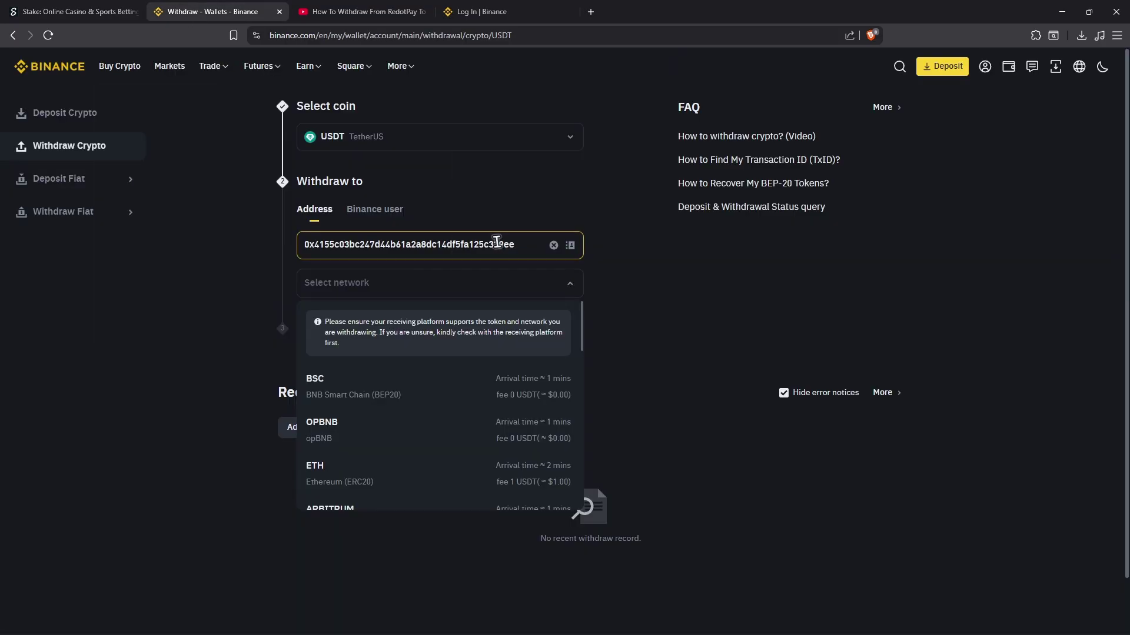
key(ctrl+a)
key(ctrl+v)
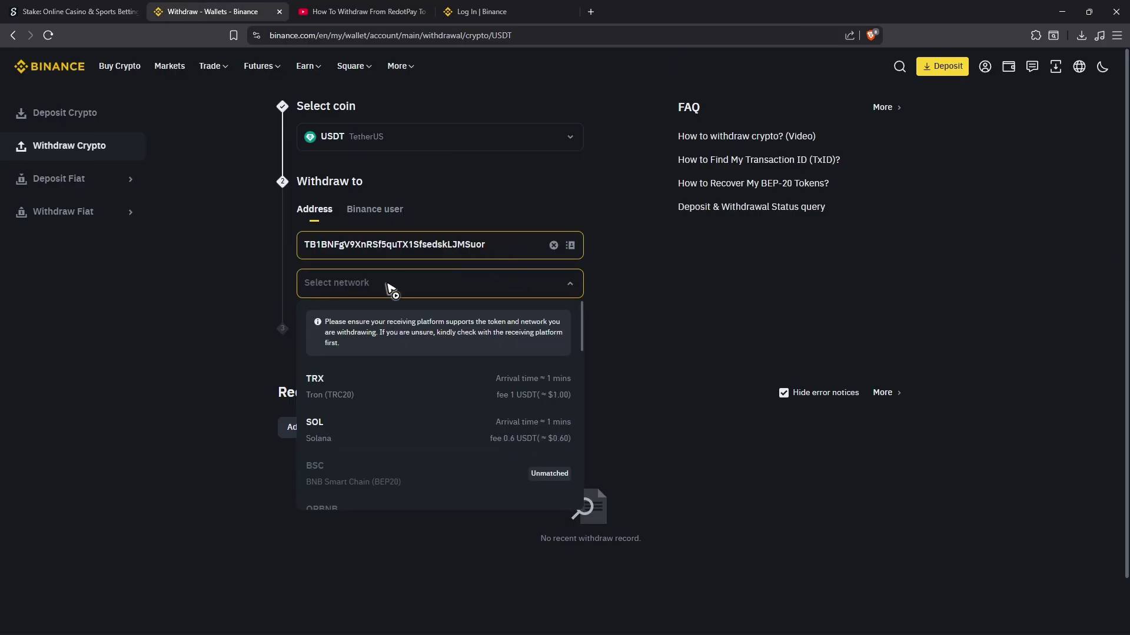
Select the TRX Tron (TRC20) network and enter a 10 USDT withdrawal amount.
click(388, 287)
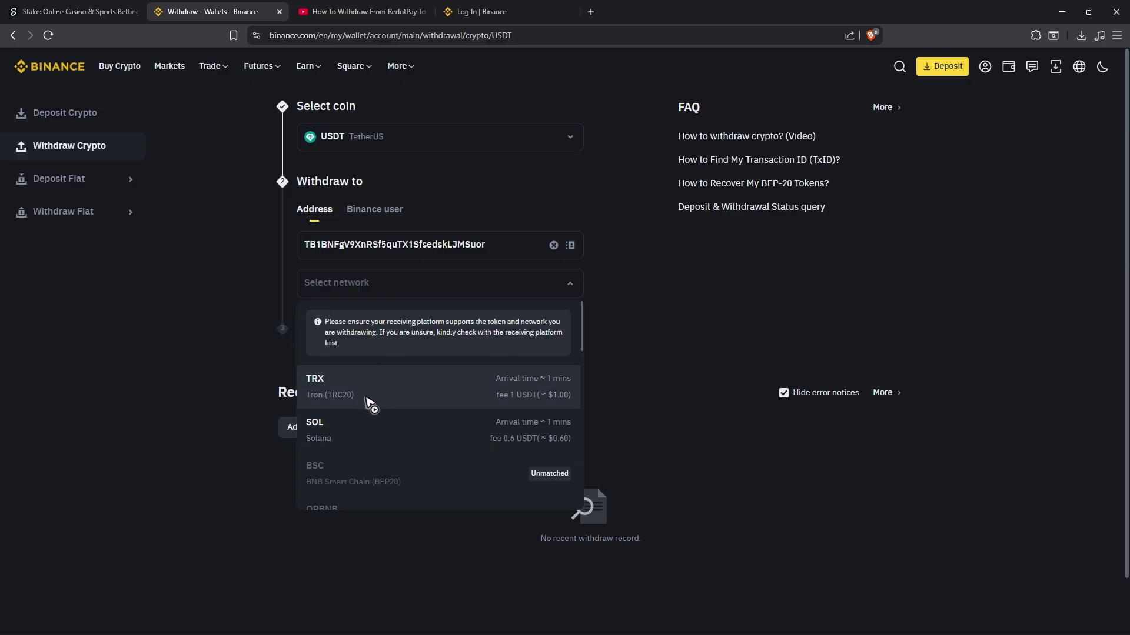
click(340, 399)
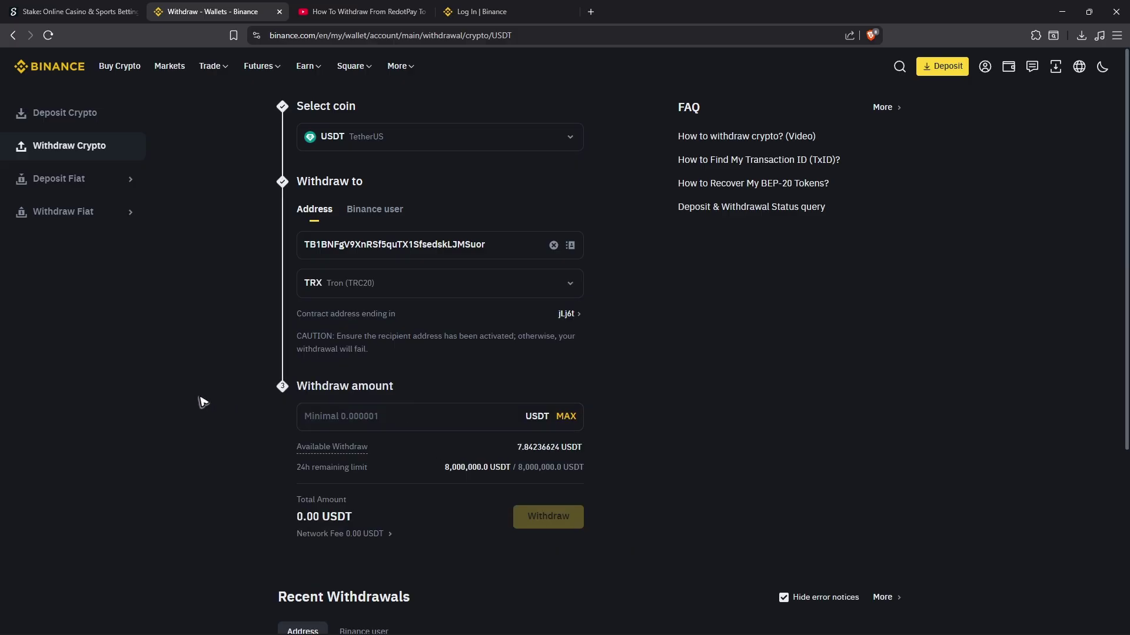
scroll(686, 254, down, 1)
scroll(686, 253, down, 1)
click(338, 366)
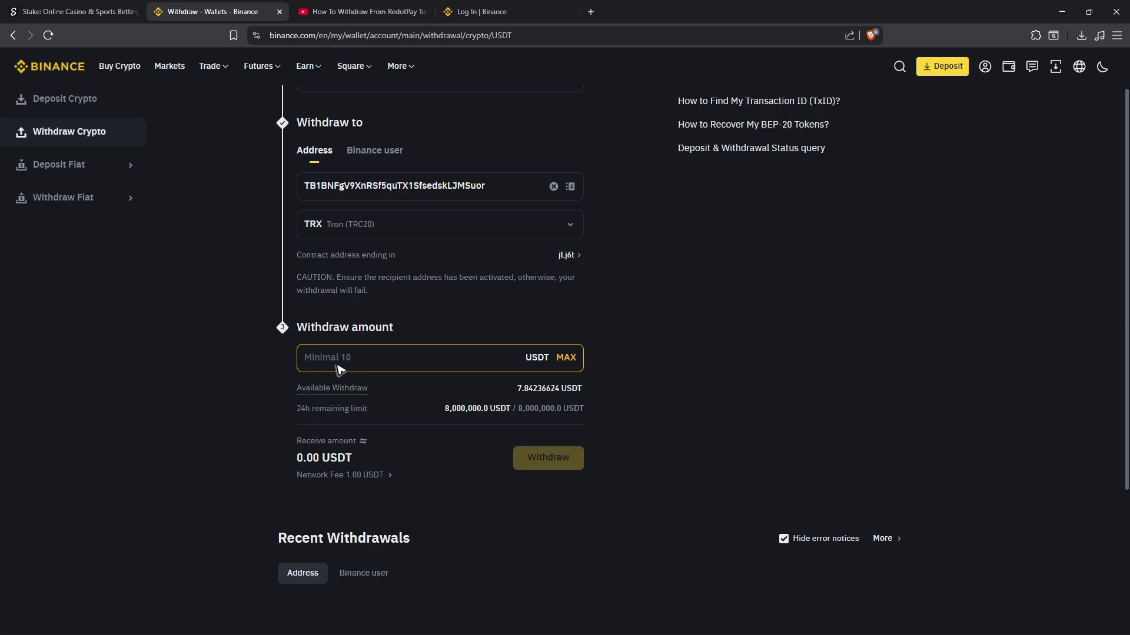
scroll(360, 361, up, 1)
scroll(362, 353, down, 3)
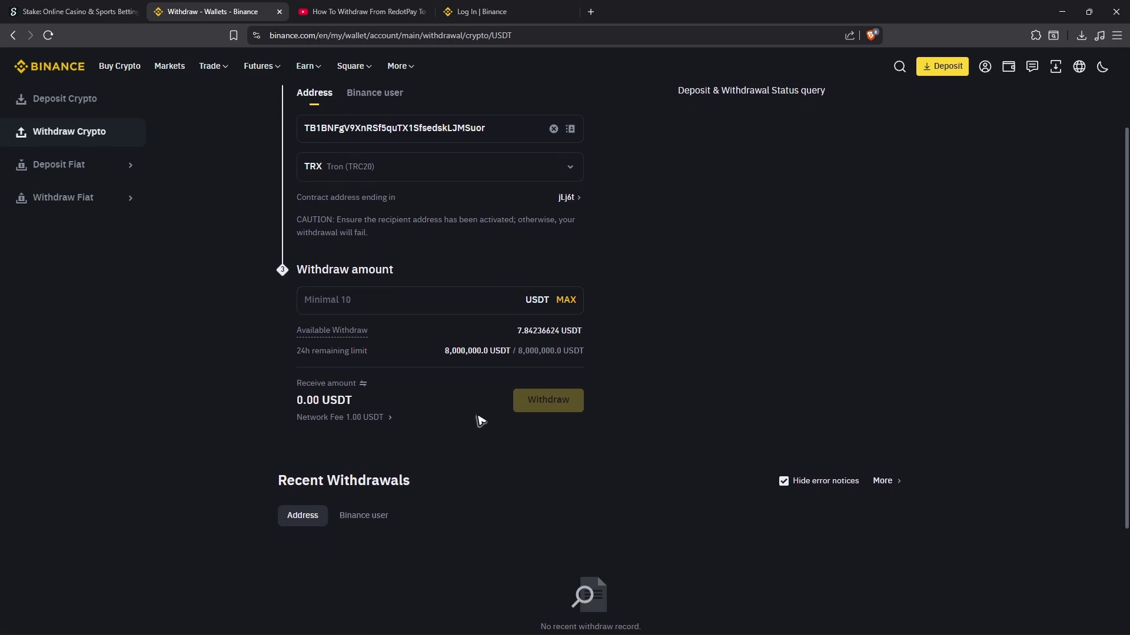
click(361, 303)
text(10)
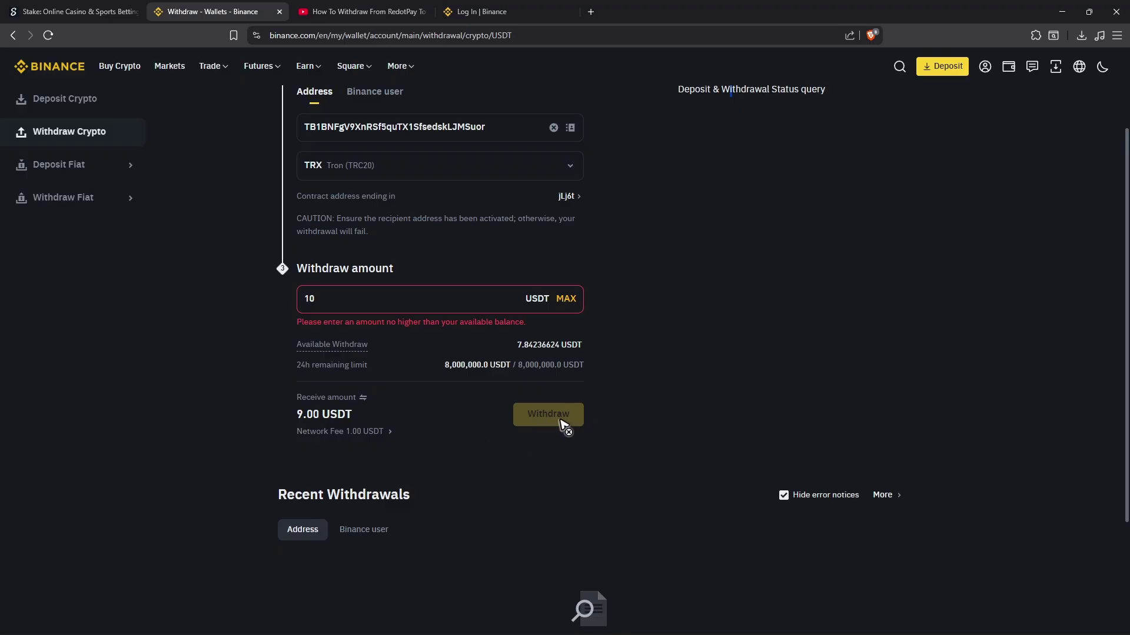
Close Stake's deposit wallet and reload with F5; the balance still reads 0.00000000.
click(77, 11)
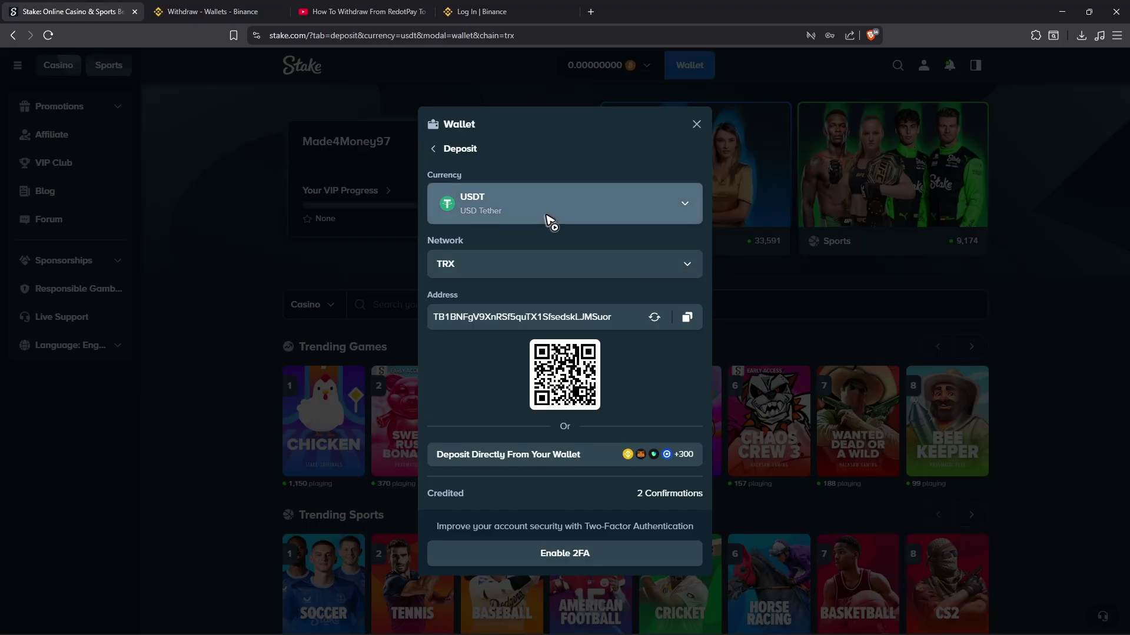
click(696, 124)
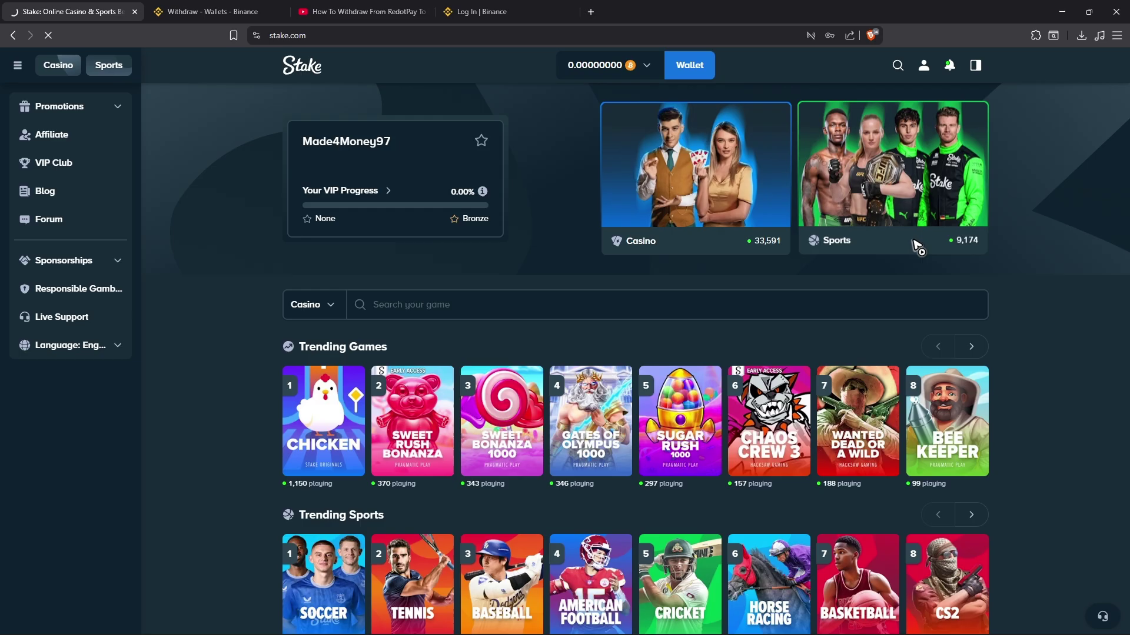
key(F5)
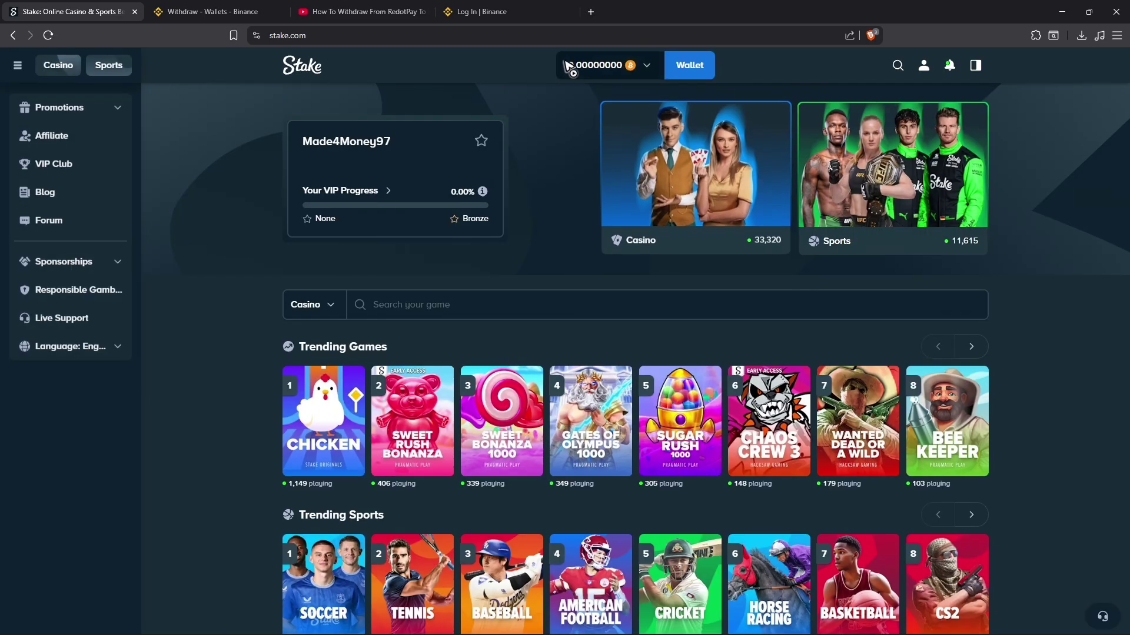